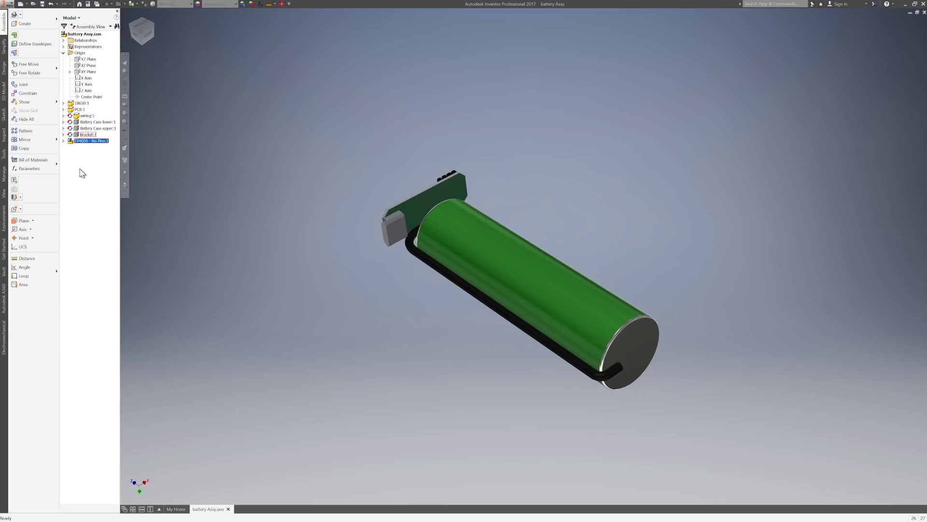
# Make the TP4056 board visible and orbit the assembly to an end-on view.
pyautogui.rightClick(71, 146)
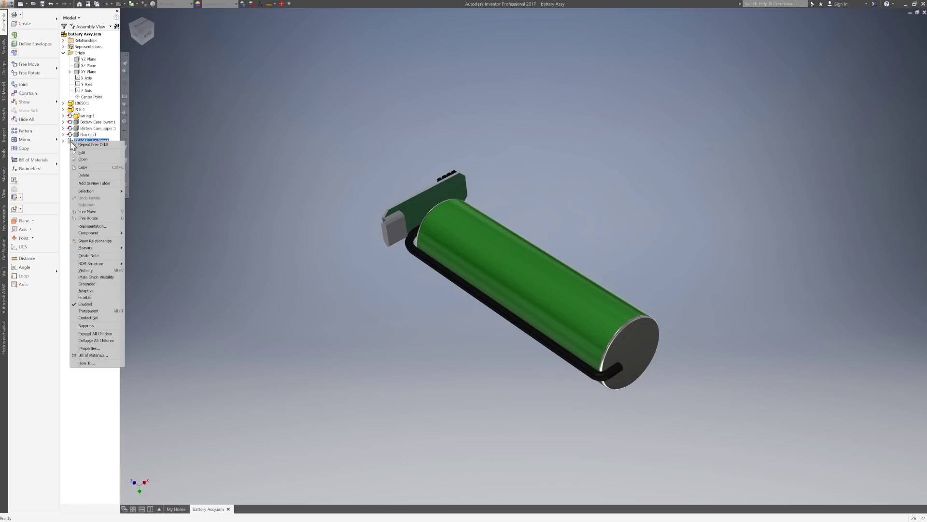
pyautogui.click(91, 270)
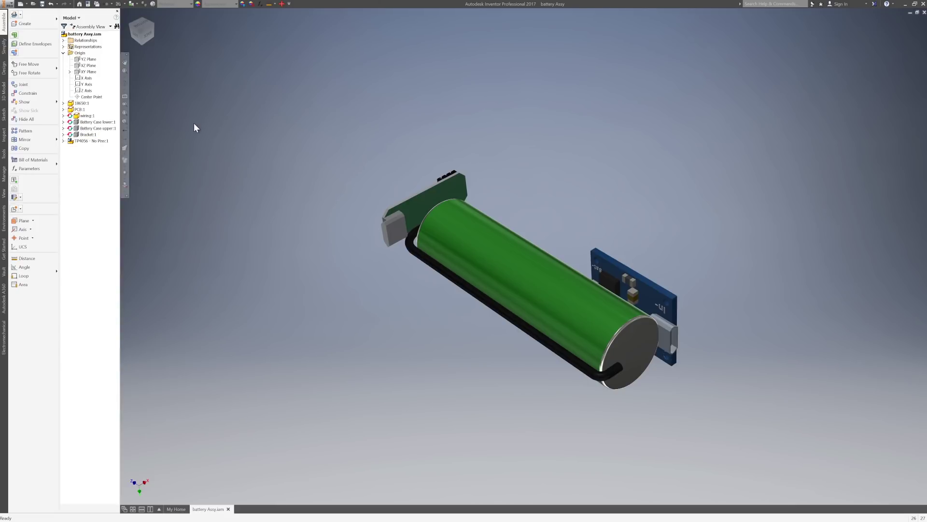
pyautogui.click(126, 84)
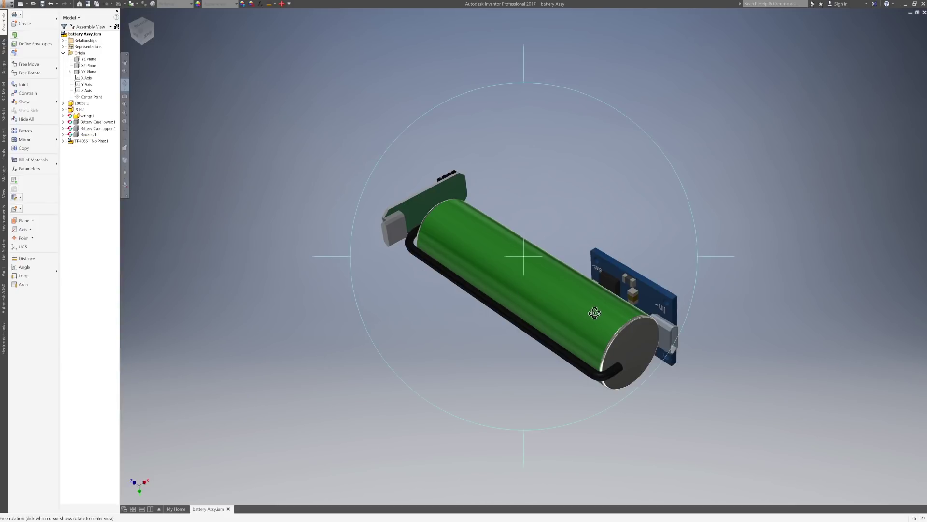
pyautogui.moveTo(594, 313)
pyautogui.mouseDown()
pyautogui.moveTo(546, 288)
pyautogui.moveTo(547, 257)
pyautogui.moveTo(537, 313)
pyautogui.moveTo(531, 298)
pyautogui.moveTo(535, 305)
pyautogui.moveTo(569, 271)
pyautogui.moveTo(572, 310)
pyautogui.moveTo(548, 291)
pyautogui.moveTo(542, 296)
pyautogui.moveTo(560, 292)
pyautogui.mouseUp()
pyautogui.rightClick(569, 293)
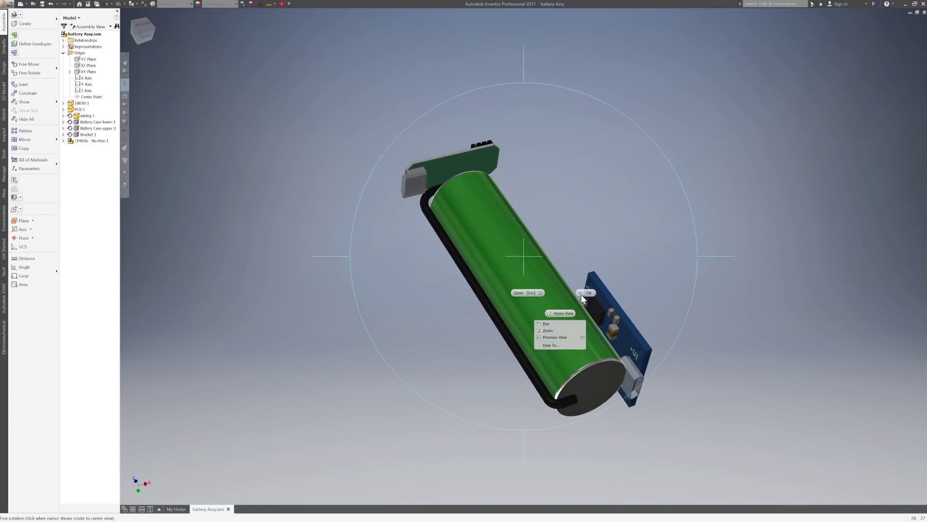
pyautogui.press('Escape')
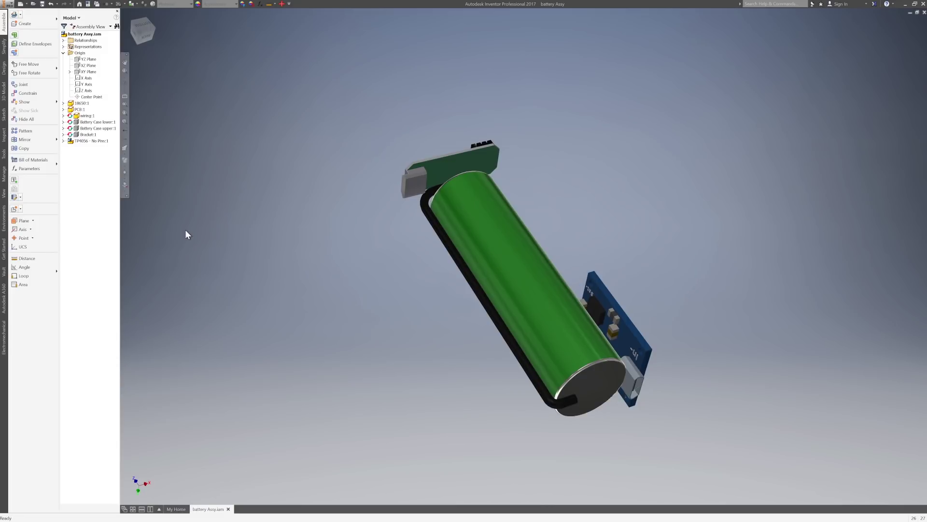
pyautogui.rightClick(82, 138)
# Toggle the lower battery case, show the other case half, and orbit to its port end.
pyautogui.rightClick(86, 128)
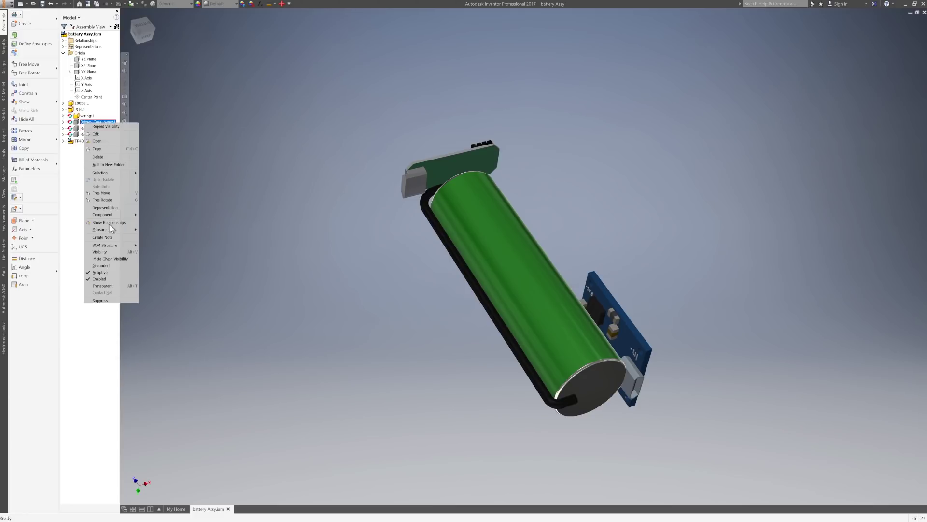
pyautogui.click(106, 251)
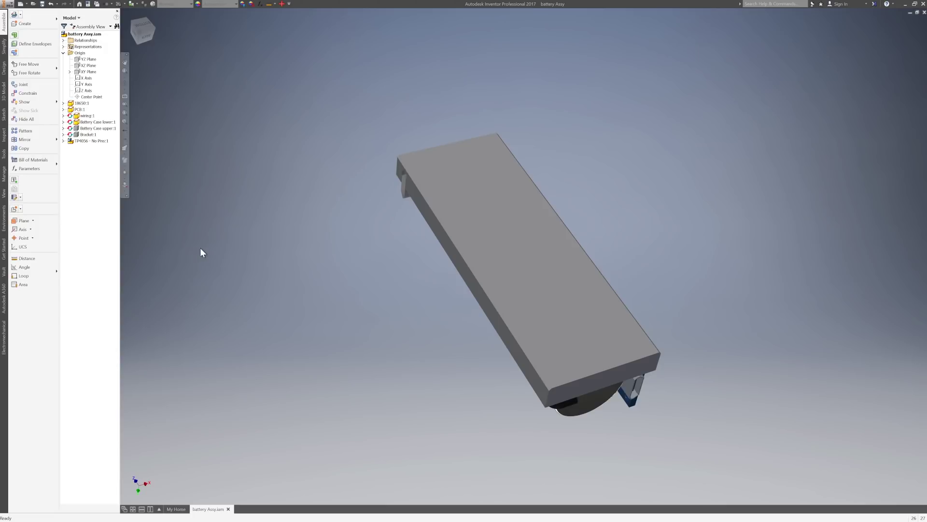
pyautogui.click(84, 122)
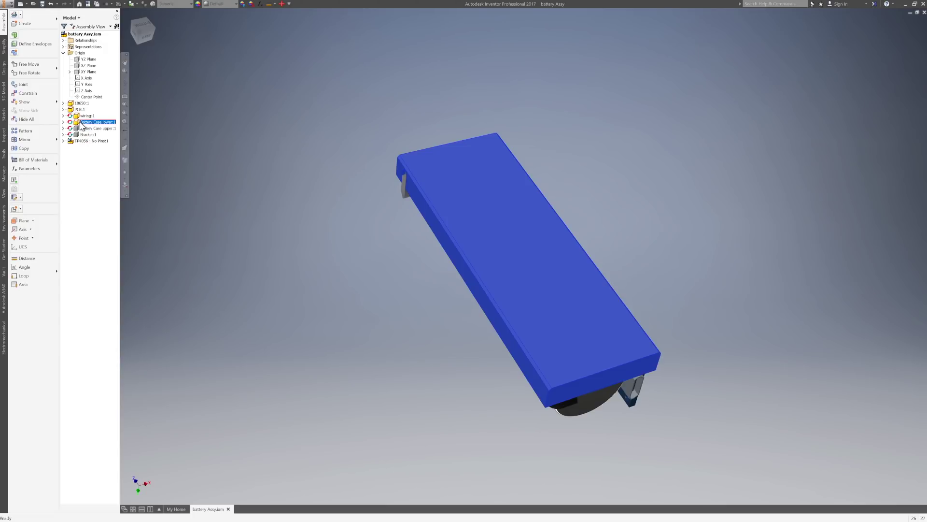
pyautogui.hotkey('alt', 'v')
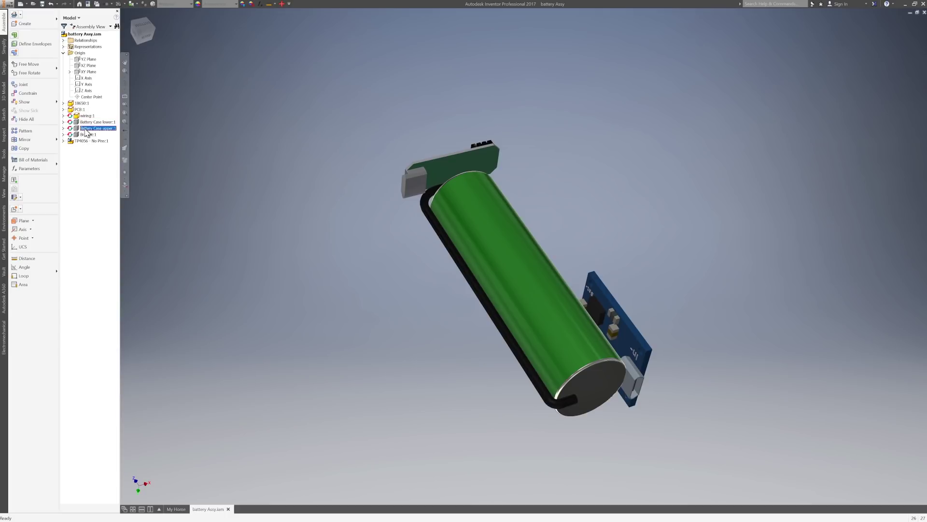
pyautogui.hotkey('alt', 'v')
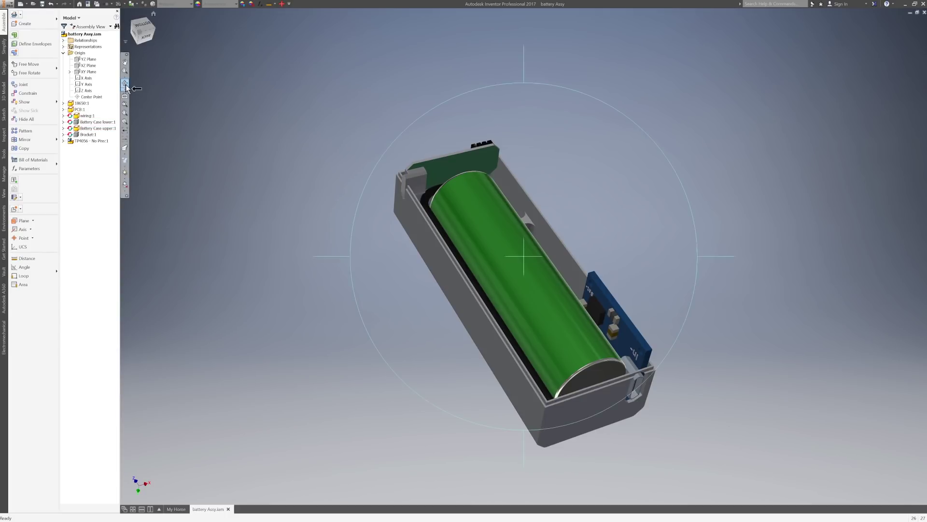
pyautogui.moveTo(570, 360)
pyautogui.mouseDown()
pyautogui.moveTo(547, 340)
pyautogui.moveTo(552, 355)
pyautogui.moveTo(551, 339)
pyautogui.mouseUp()
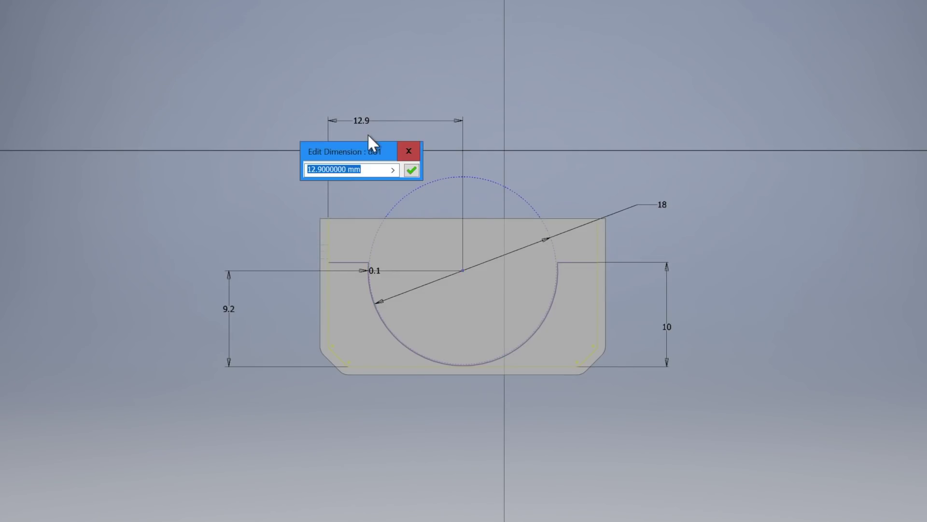
pyautogui.write('11')
# Set the former 12.9 cradle dimension to 11 mm and finish the sketch.
pyautogui.press('Return')
pyautogui.rightClick(207, 54)
pyautogui.click(208, 90)
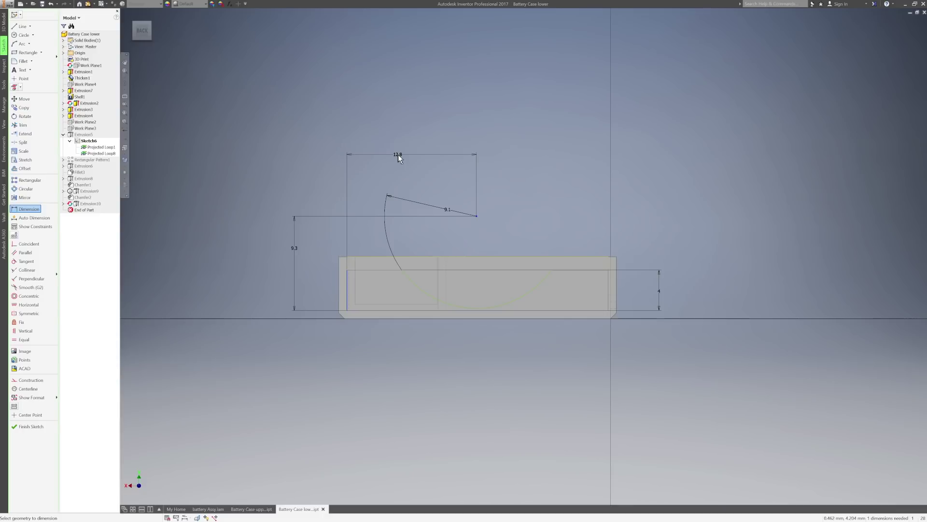
# Change the 12.8 dimension to 11 mm, finish the sketch, and orbit to the case tab.
pyautogui.click(398, 154)
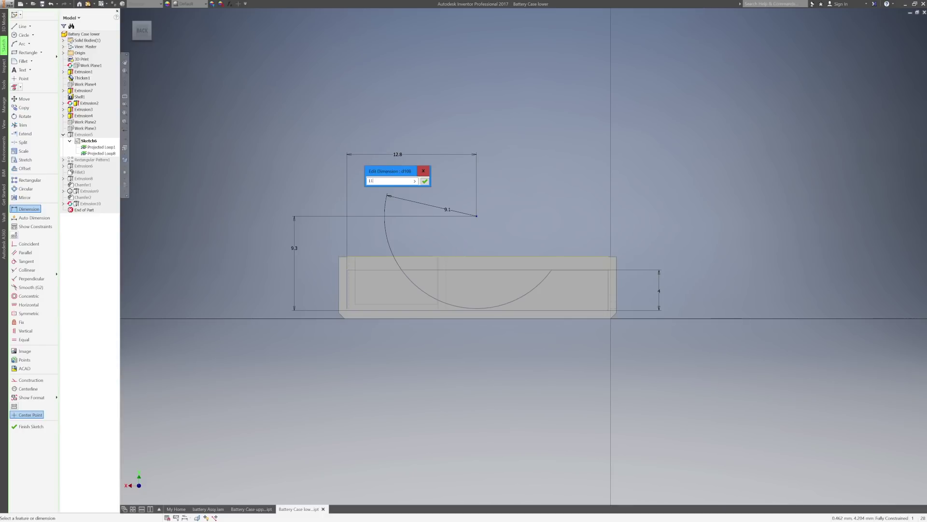
pyautogui.press('Return')
pyautogui.rightClick(384, 124)
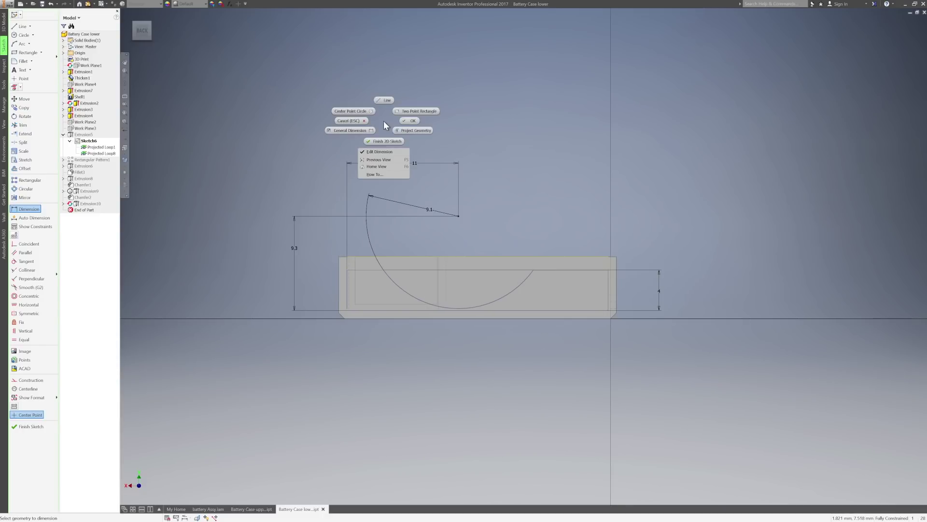
pyautogui.click(385, 143)
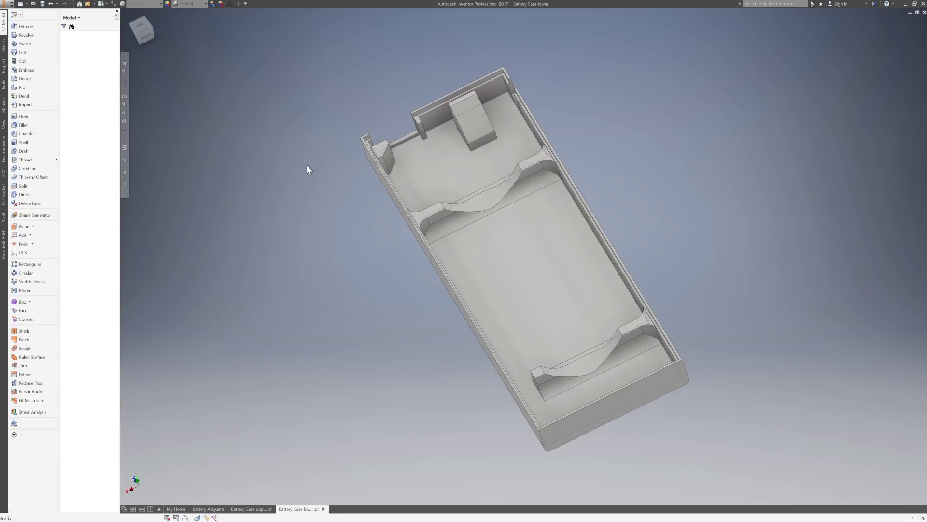
pyautogui.rightClick(306, 174)
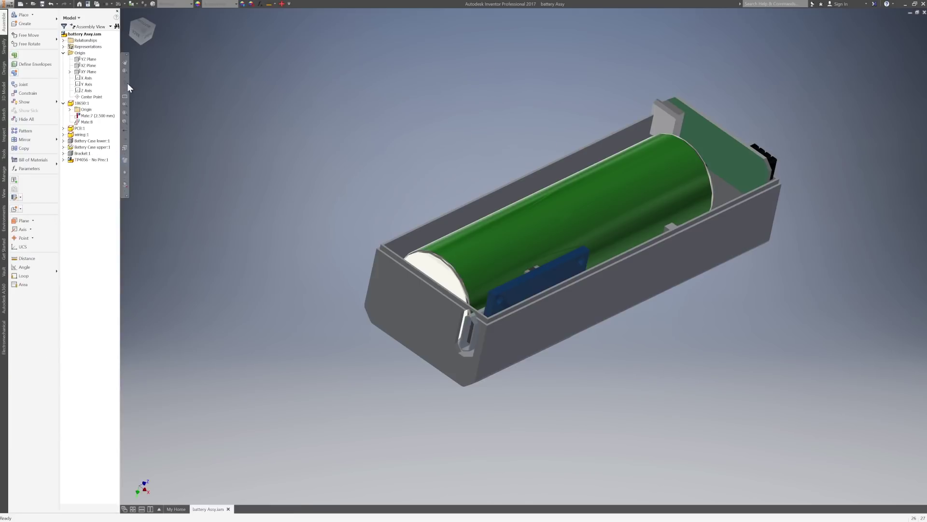
pyautogui.click(127, 81)
pyautogui.moveTo(450, 270)
pyautogui.mouseDown()
pyautogui.moveTo(452, 300)
pyautogui.moveTo(464, 291)
pyautogui.moveTo(467, 306)
pyautogui.mouseUp()
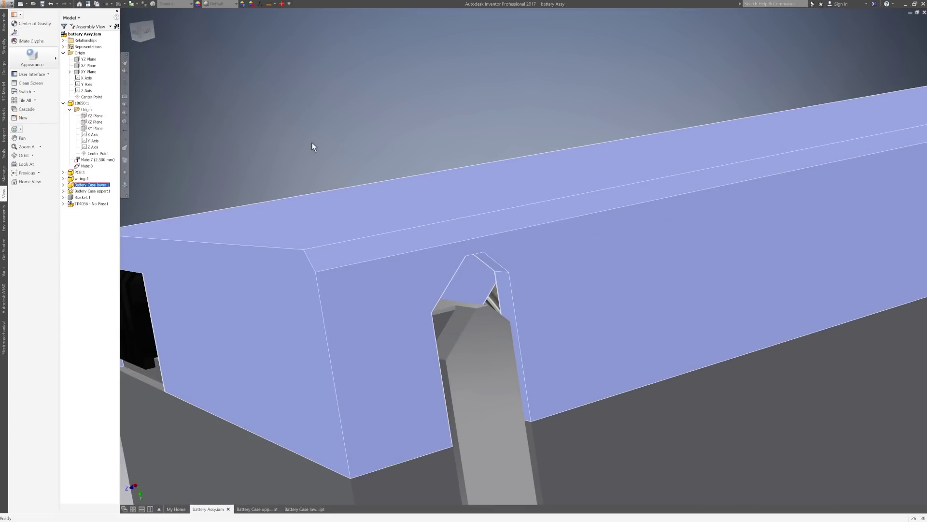
# Measure the distance across the clip tab faces, reading about 0.57 mm.
pyautogui.click(313, 142)
pyautogui.rightClick(310, 143)
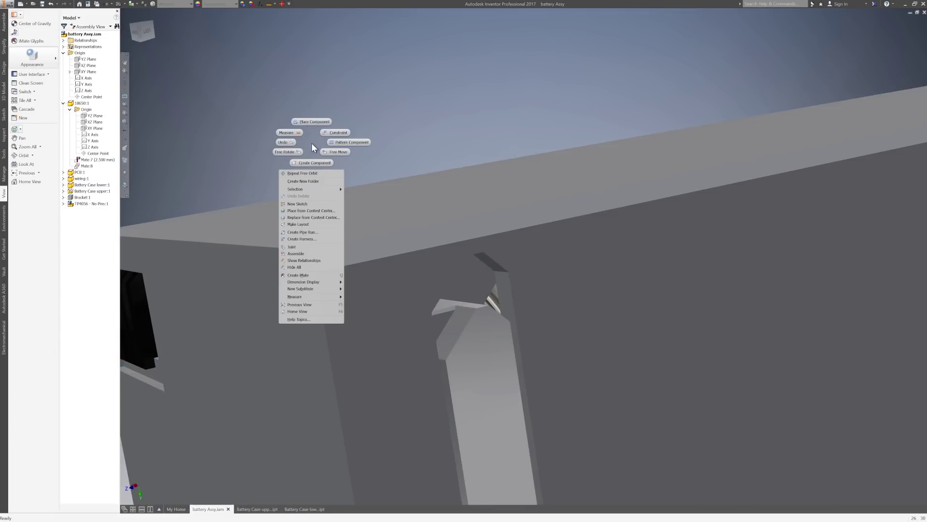
pyautogui.click(293, 134)
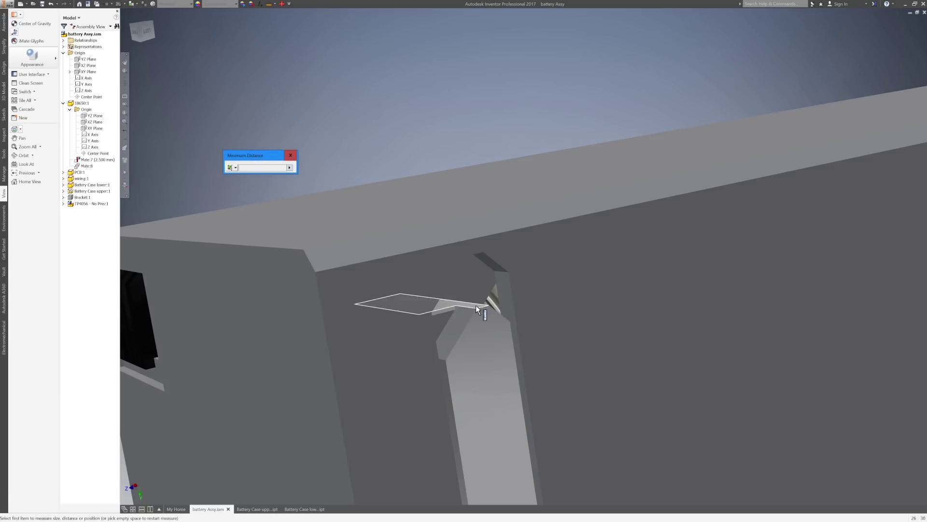
pyautogui.click(480, 257)
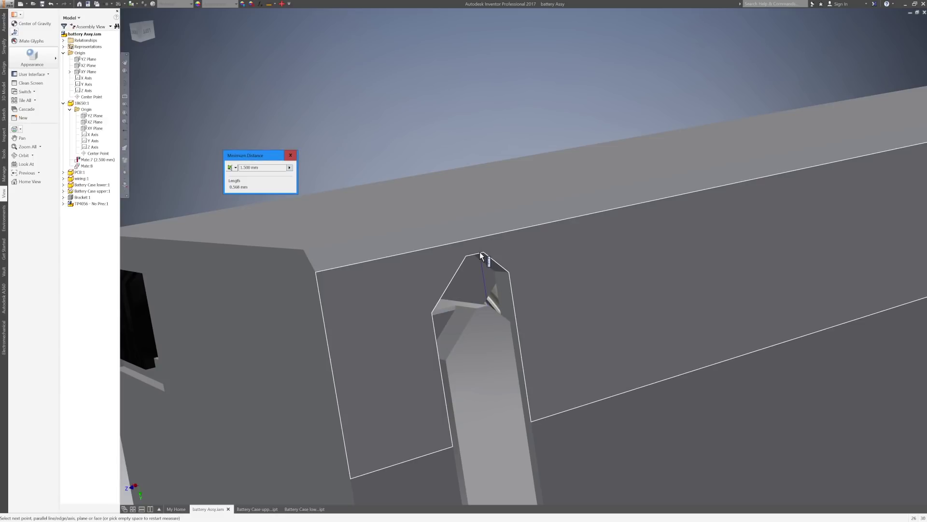
pyautogui.click(291, 156)
pyautogui.scroll(2, 467, 315)
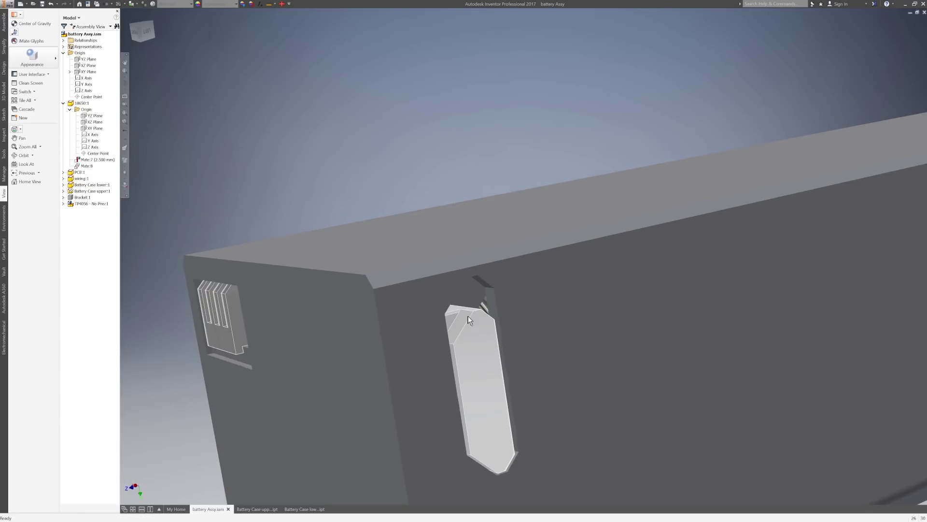
pyautogui.scroll(2, 482, 333)
pyautogui.scroll(-3, 499, 333)
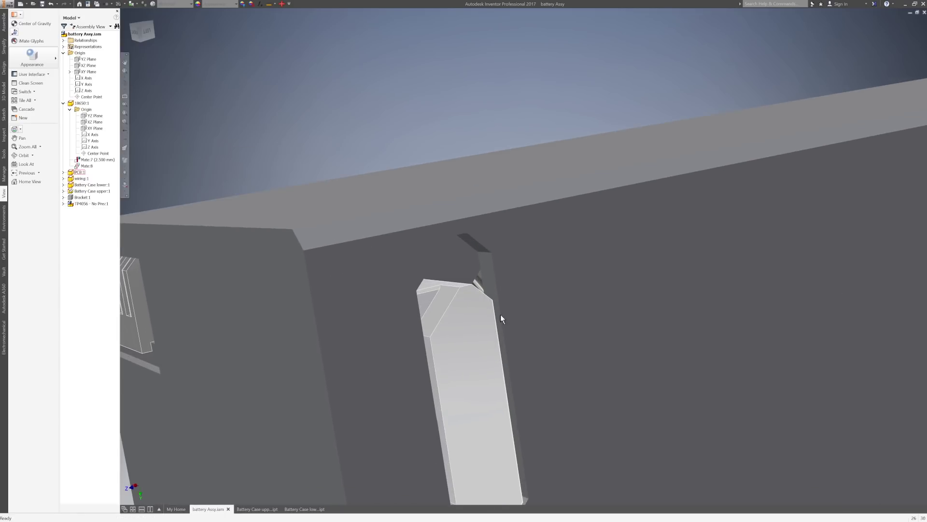
# Measure the thin gap beside the clip tab, reading 0.200 mm.
pyautogui.rightClick(417, 145)
pyautogui.click(392, 135)
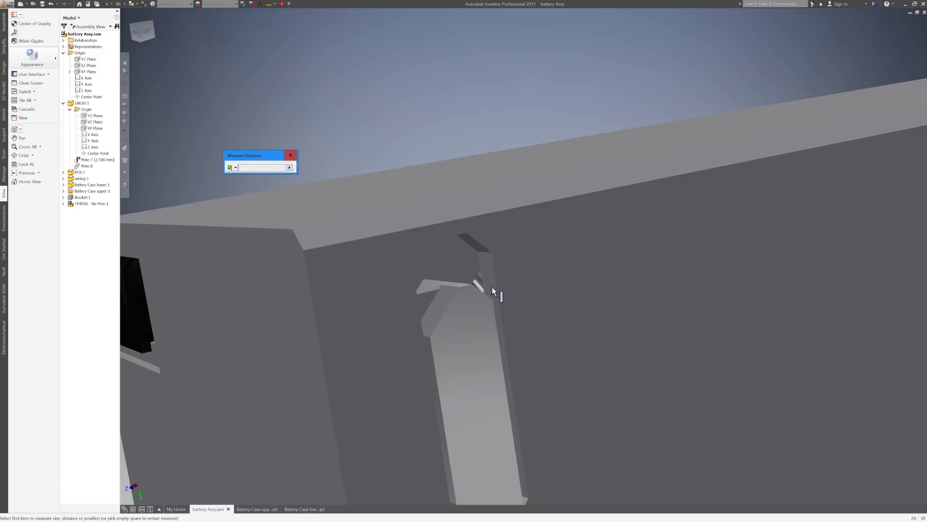
pyautogui.click(494, 310)
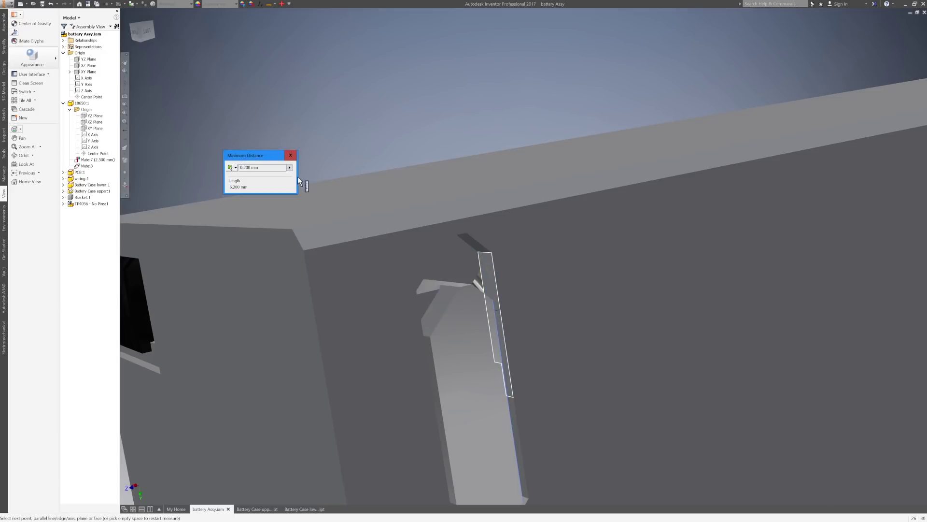
pyautogui.click(290, 156)
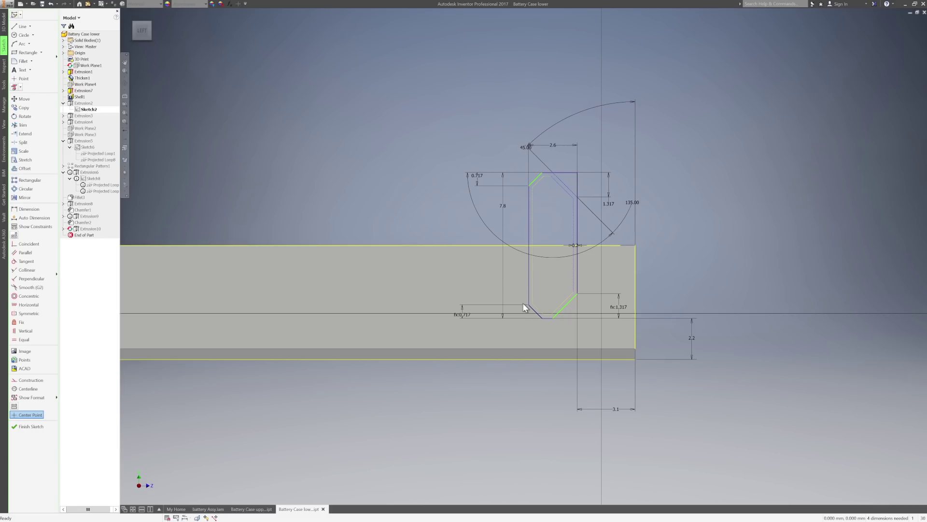
pyautogui.scroll(1, 435, 221)
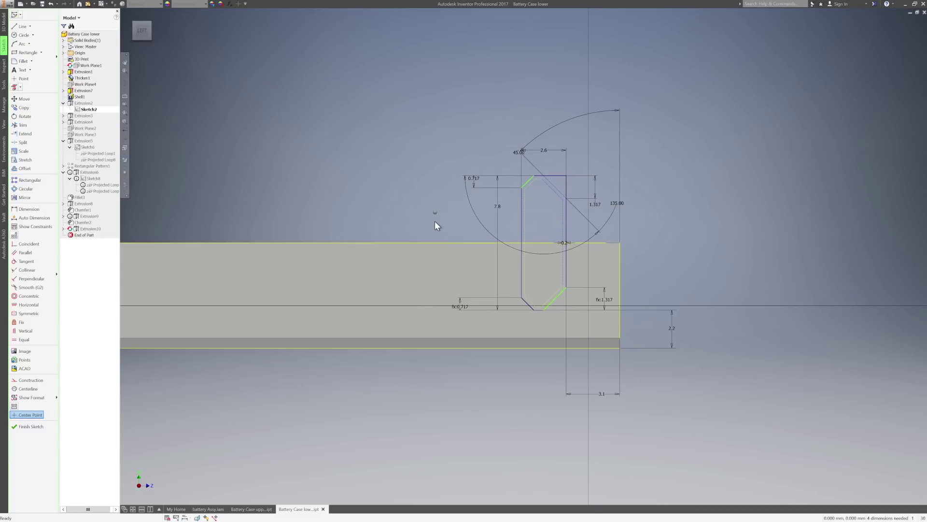
pyautogui.scroll(1, 435, 228)
# Edit the lower battery case in place and open Sketch4 under Extrusion3.
pyautogui.rightClick(435, 234)
pyautogui.press('Escape')
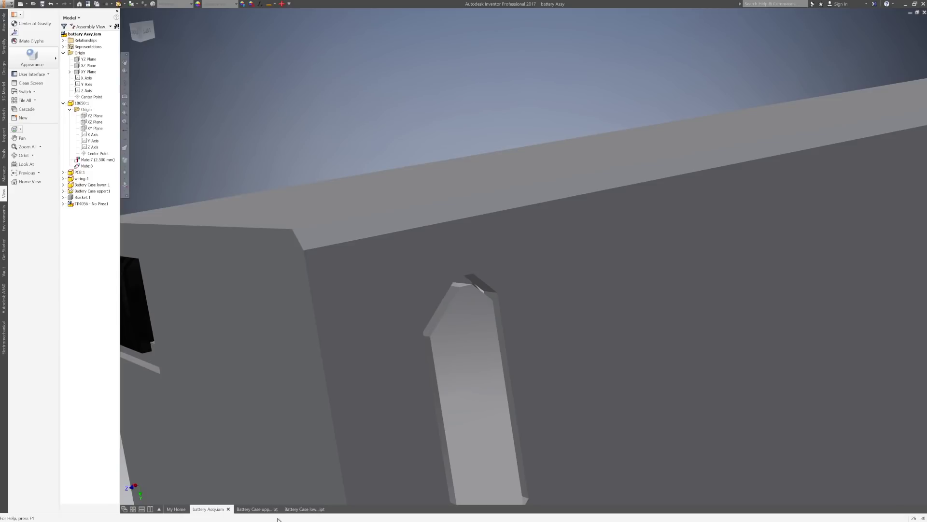
pyautogui.click(313, 510)
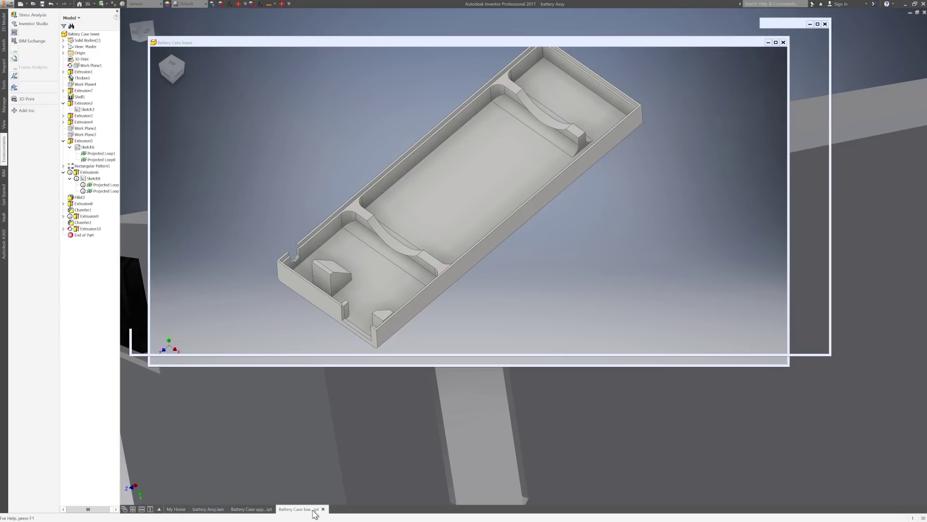
pyautogui.press('F4')
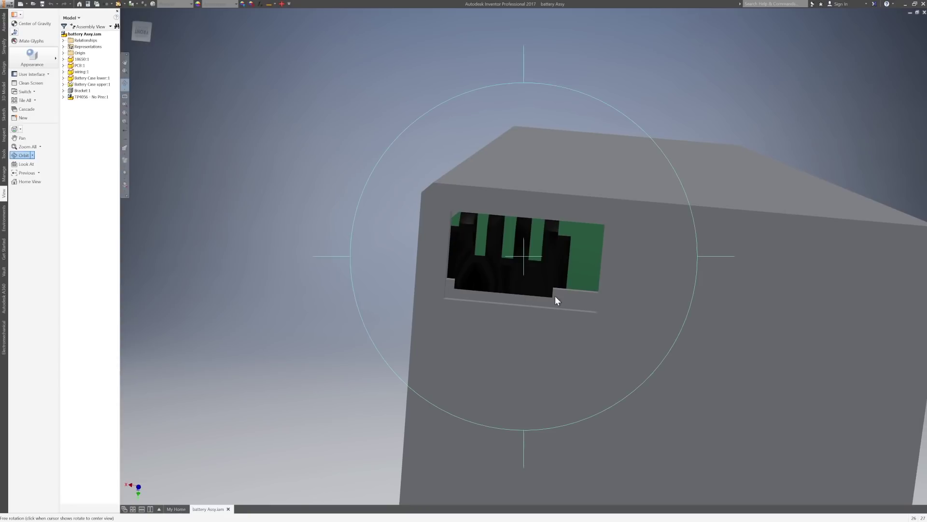
pyautogui.rightClick(555, 295)
pyautogui.press('Escape')
pyautogui.click(90, 153)
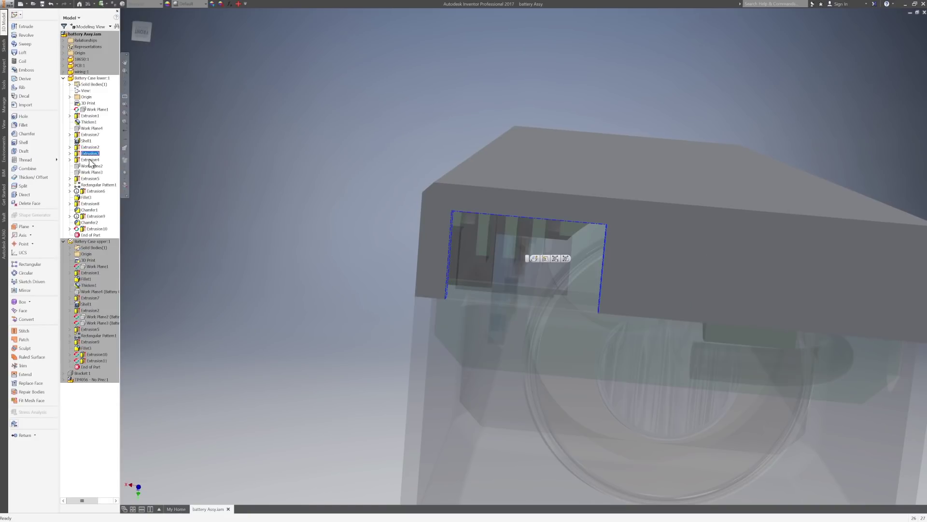
pyautogui.click(70, 153)
pyautogui.doubleClick(92, 160)
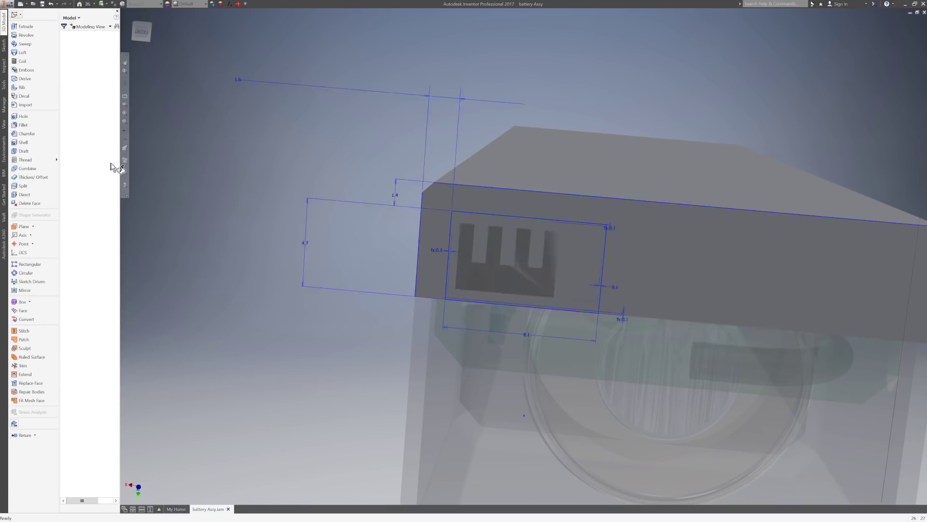
pyautogui.click(5, 125)
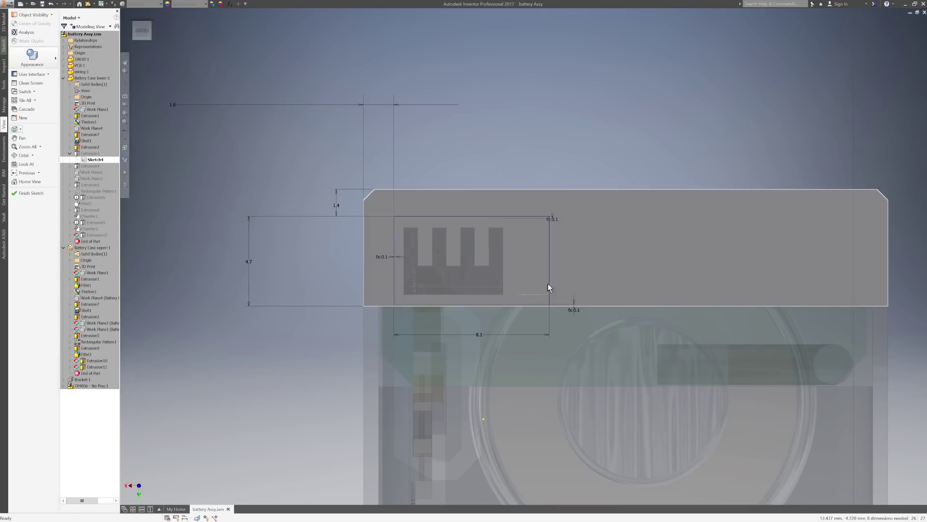
# Resize the cutout to width 6, height 4.6 (then 4.5) and offset 1.6.
pyautogui.doubleClick(479, 333)
pyautogui.write('6')
pyautogui.press('Return')
pyautogui.doubleClick(252, 262)
pyautogui.click(363, 224)
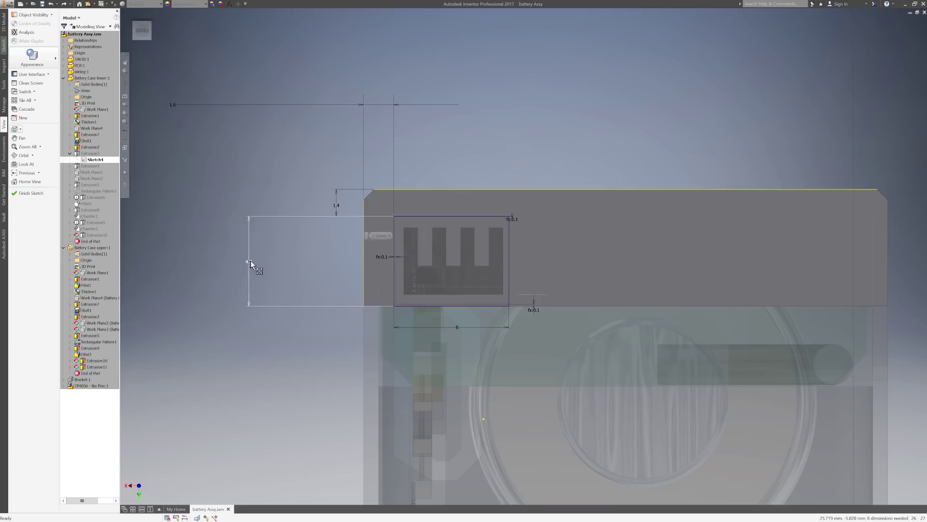
pyautogui.doubleClick(249, 262)
pyautogui.write('4.6')
pyautogui.press('Return')
pyautogui.doubleClick(334, 204)
pyautogui.write('1.6')
pyautogui.press('Return')
pyautogui.doubleClick(250, 263)
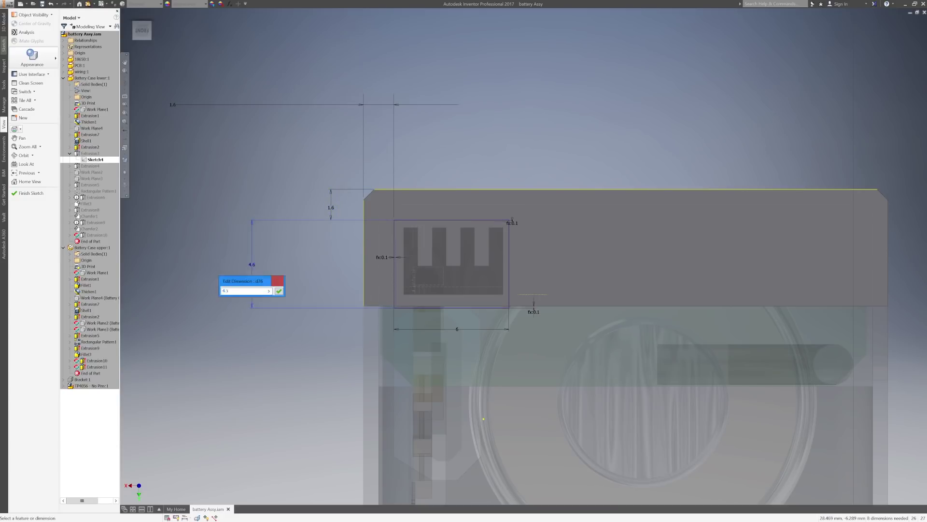
pyautogui.write('4.5')
pyautogui.press('Return')
# Dimension the upper case opening to 8 mm wide and export the part as STL.
pyautogui.rightClick(256, 419)
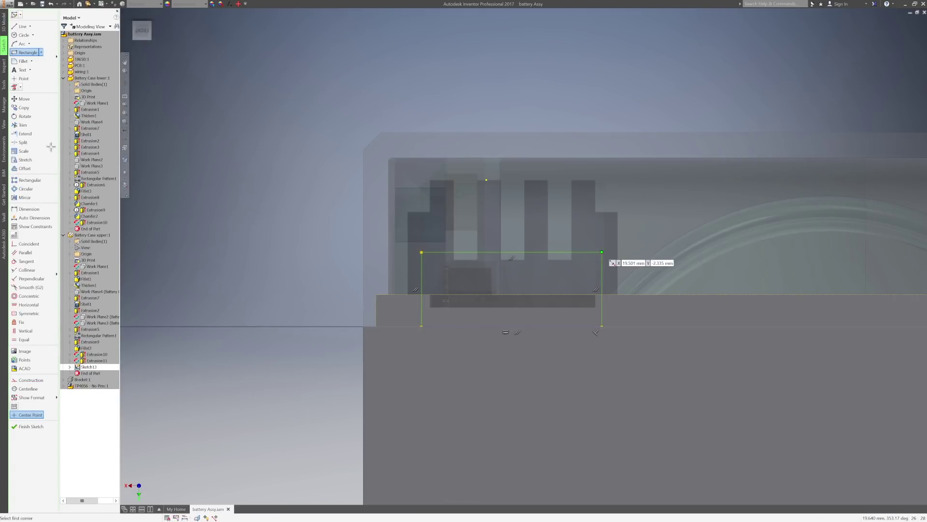
pyautogui.click(366, 348)
pyautogui.click(390, 125)
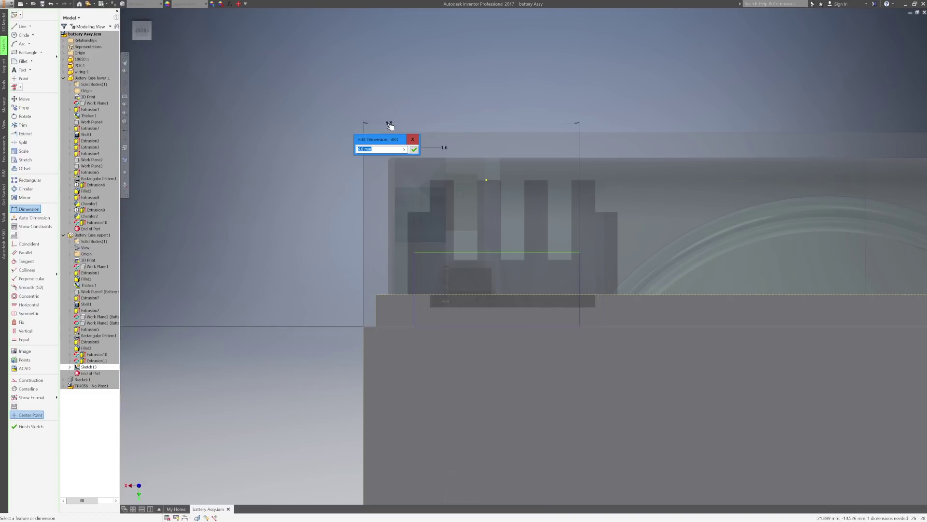
pyautogui.click(417, 137)
pyautogui.keyDown('shift'); pyautogui.moveTo(417, 136); pyautogui.dragTo(551, 279, button='middle'); pyautogui.keyUp('shift')
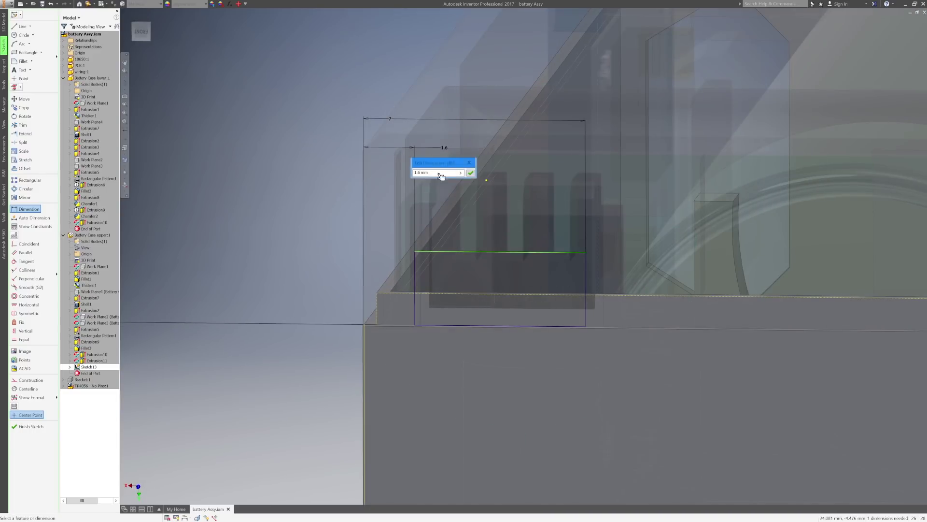
pyautogui.moveTo(388, 126); pyautogui.dragTo(338, 113)
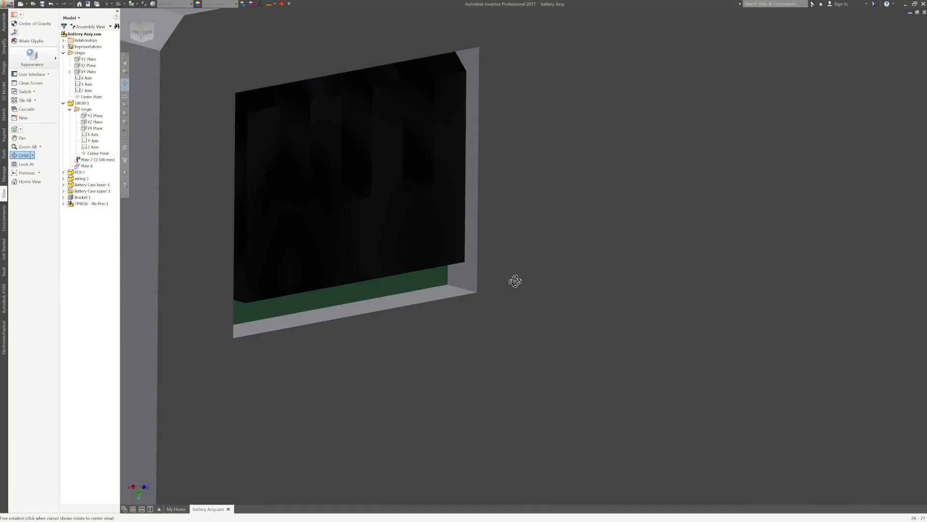
pyautogui.scroll(-3, 475, 283)
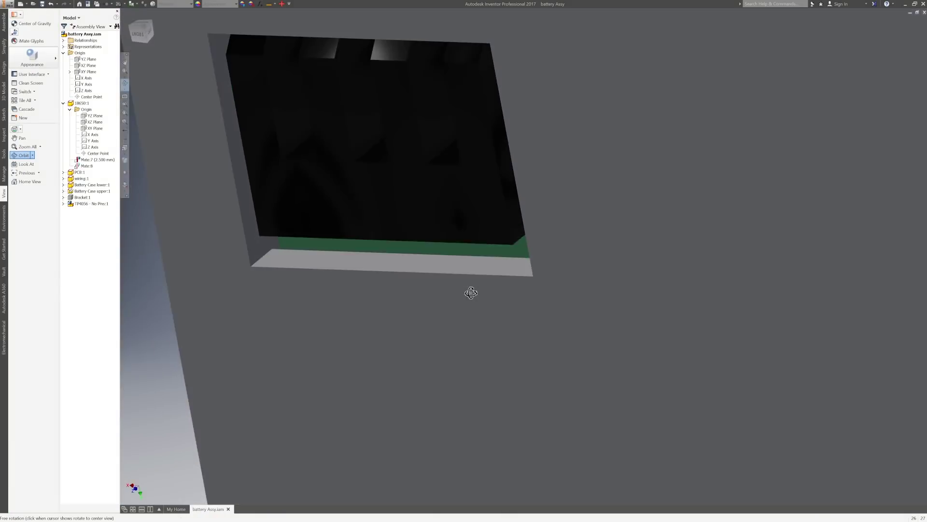
pyautogui.scroll(-3, 472, 290)
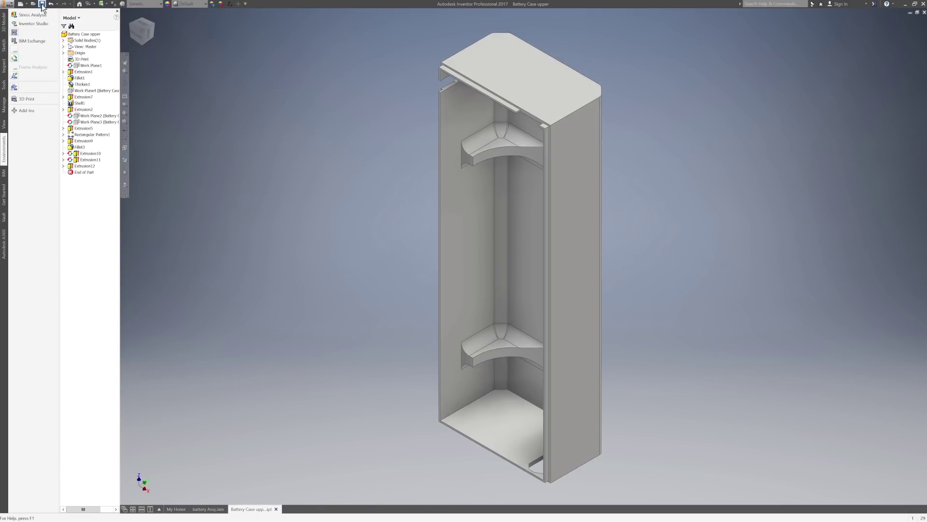
pyautogui.click(22, 129)
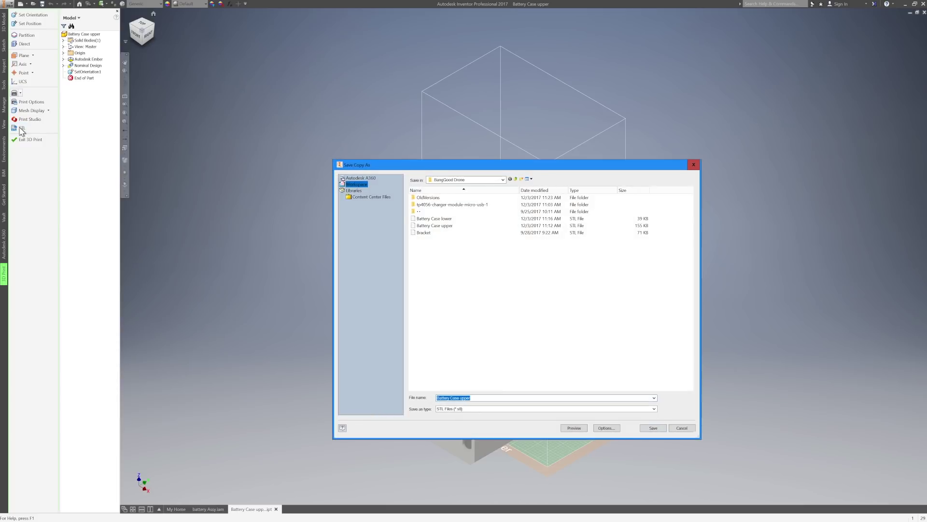
pyautogui.click(652, 428)
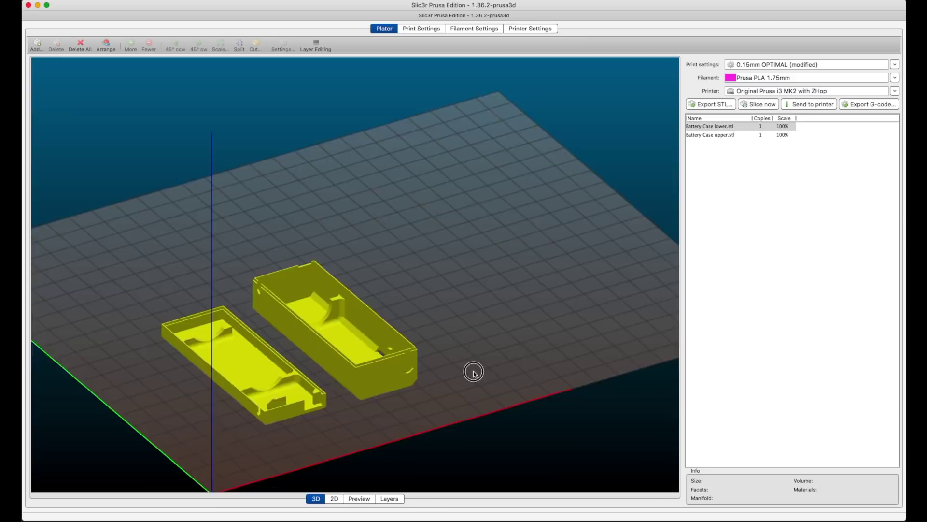
pyautogui.moveTo(472, 372); pyautogui.dragTo(462, 385)
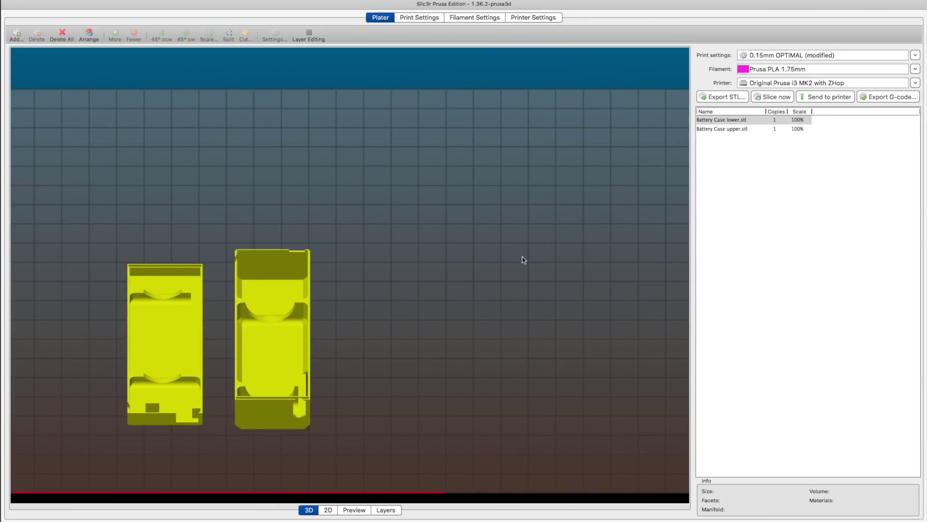
pyautogui.moveTo(522, 259); pyautogui.dragTo(670, 159)
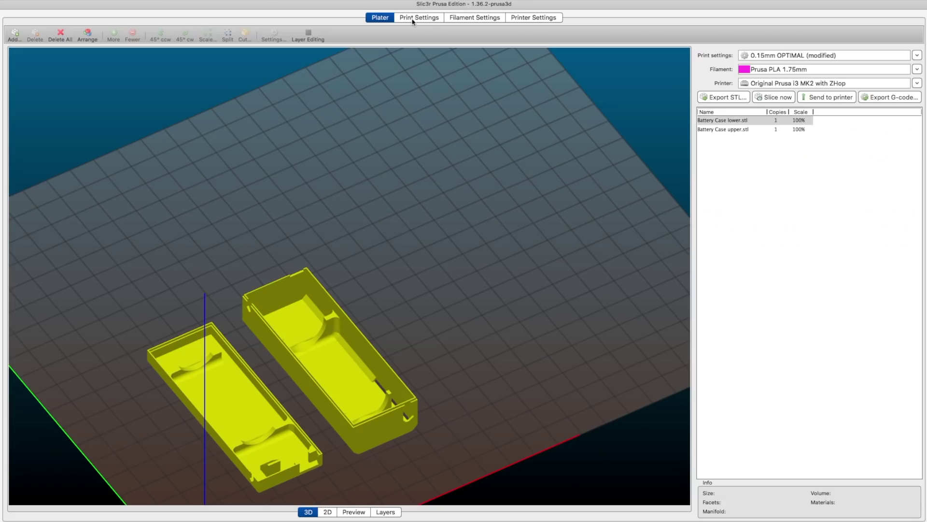
# Review the layers and perimeters, infill, skirt and brim, and support material print settings.
pyautogui.click(412, 19)
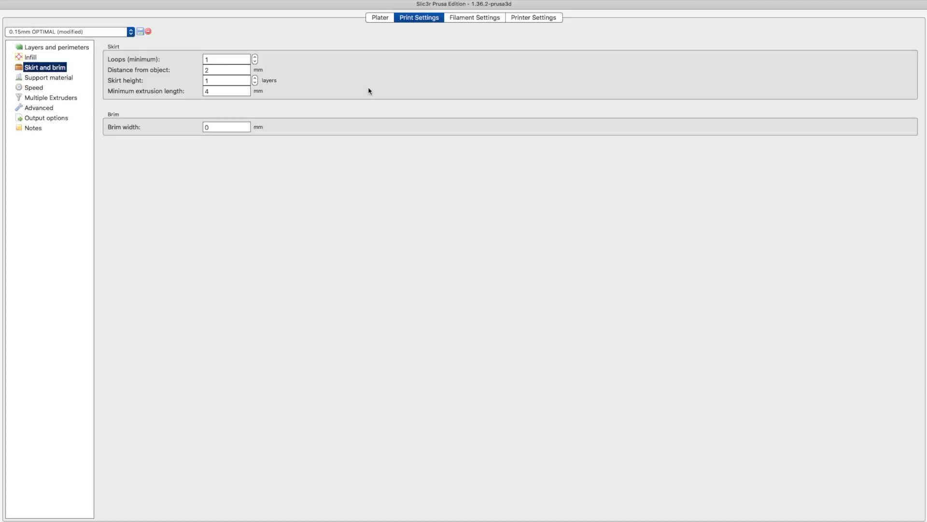
pyautogui.click(54, 48)
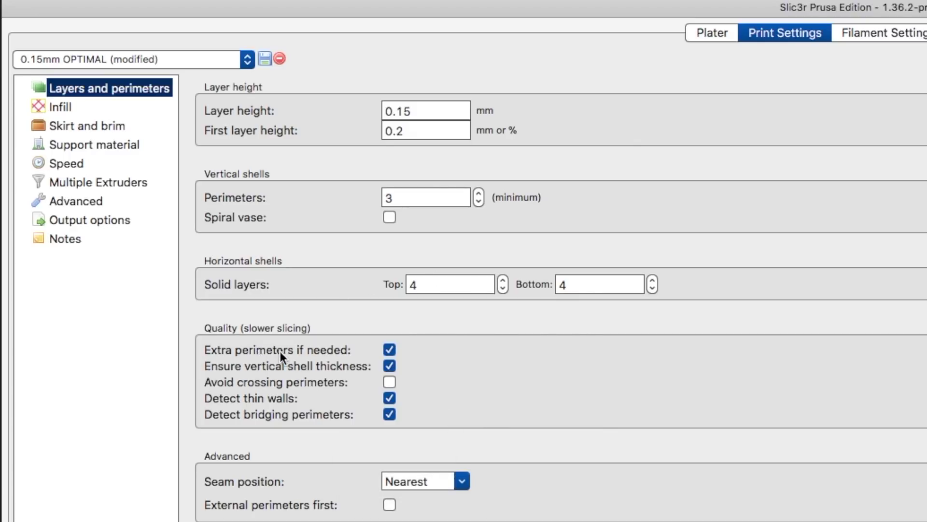
pyautogui.click(64, 106)
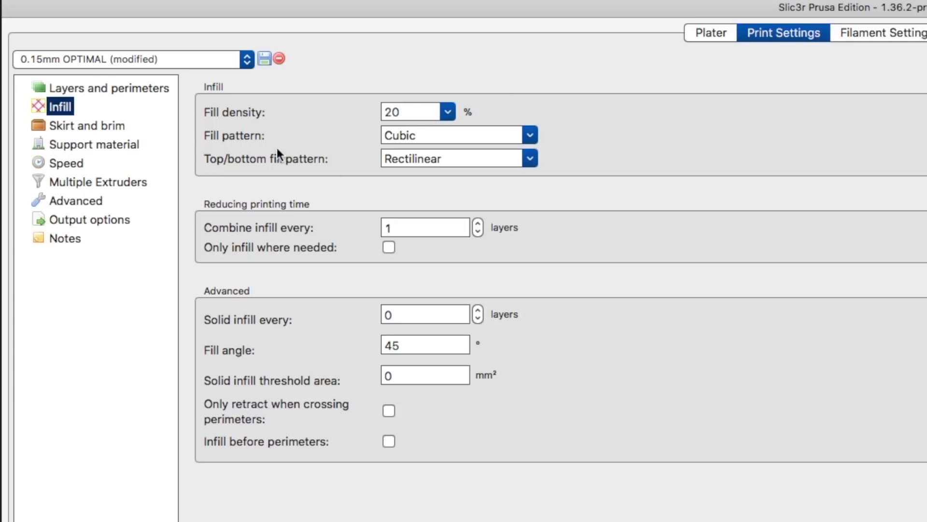
pyautogui.click(71, 128)
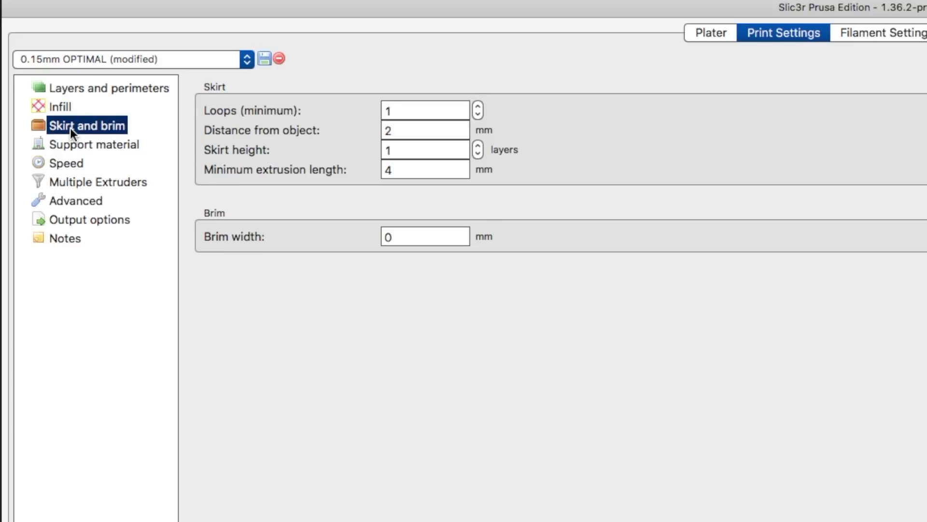
pyautogui.click(99, 148)
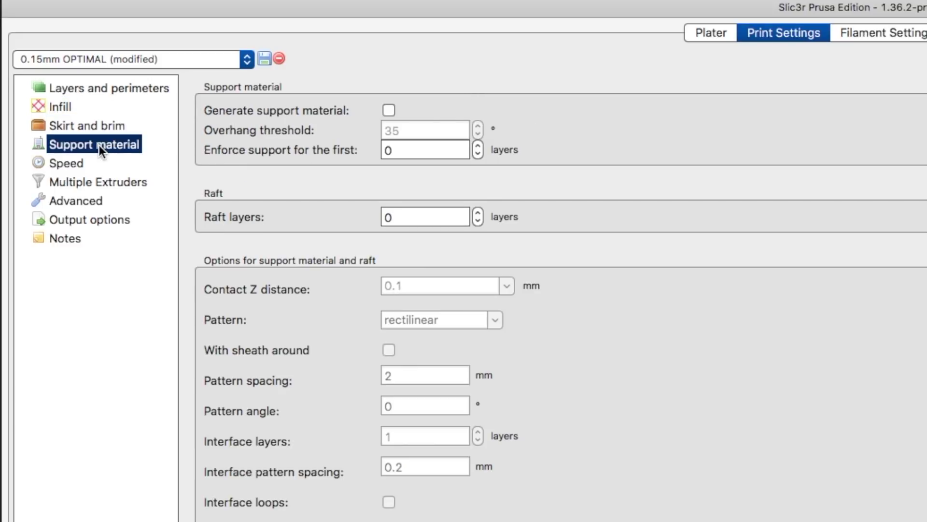
pyautogui.click(88, 88)
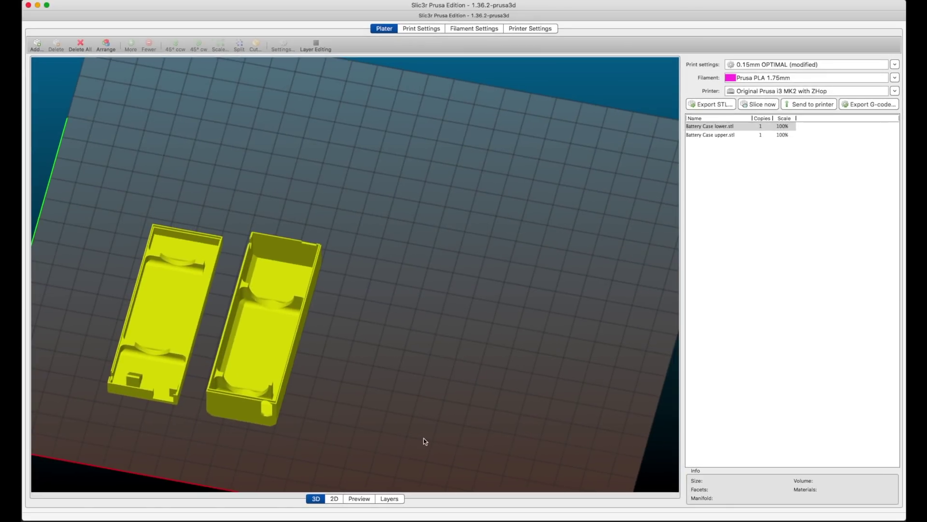
# Slice both case halves, orbit the layered preview, and send the G-code to OctoPrint.
pyautogui.click(358, 498)
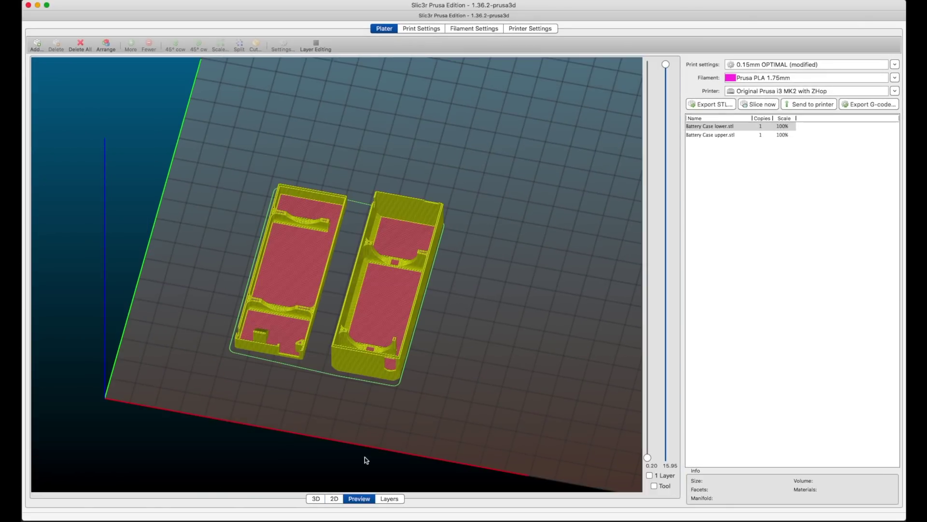
pyautogui.moveTo(365, 458); pyautogui.dragTo(339, 424)
pyautogui.scroll(5, 213, 233)
pyautogui.scroll(3, 213, 232)
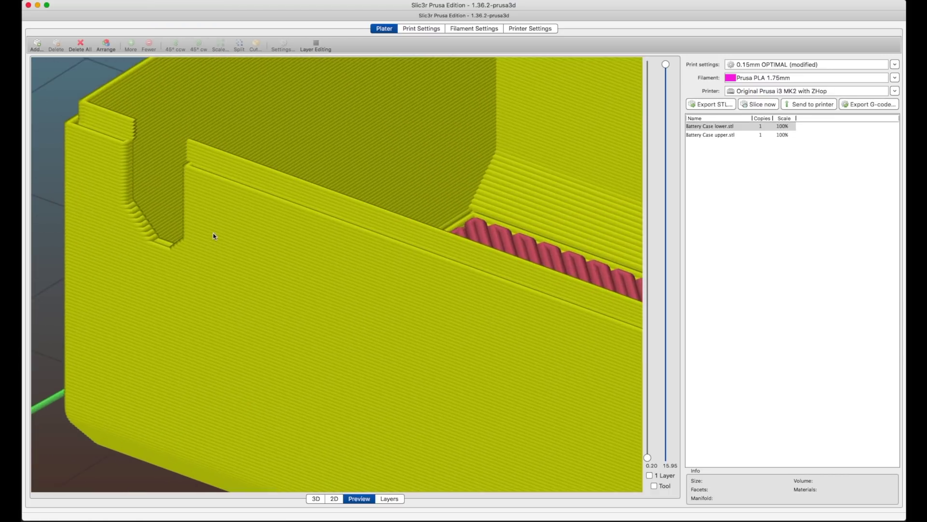
pyautogui.scroll(2, 251, 263)
pyautogui.scroll(2, 229, 191)
pyautogui.scroll(2, 230, 191)
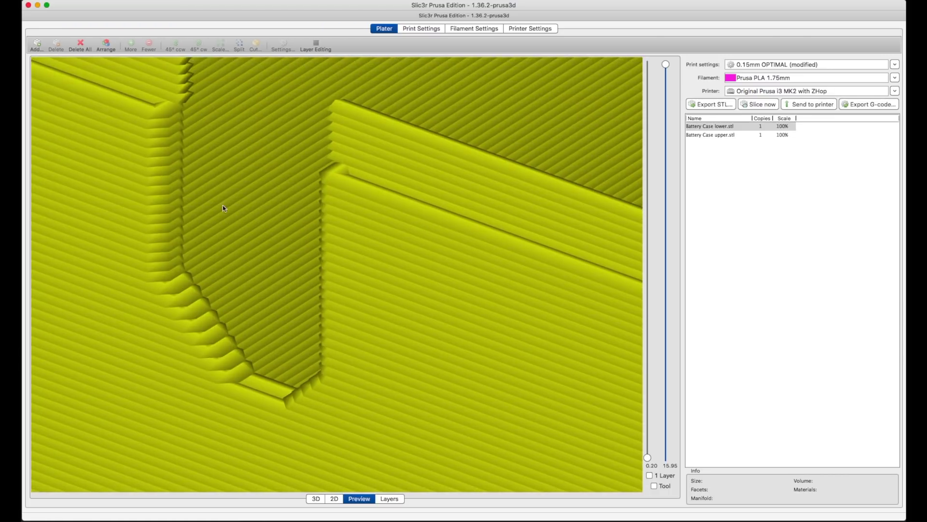
pyautogui.scroll(2, 223, 206)
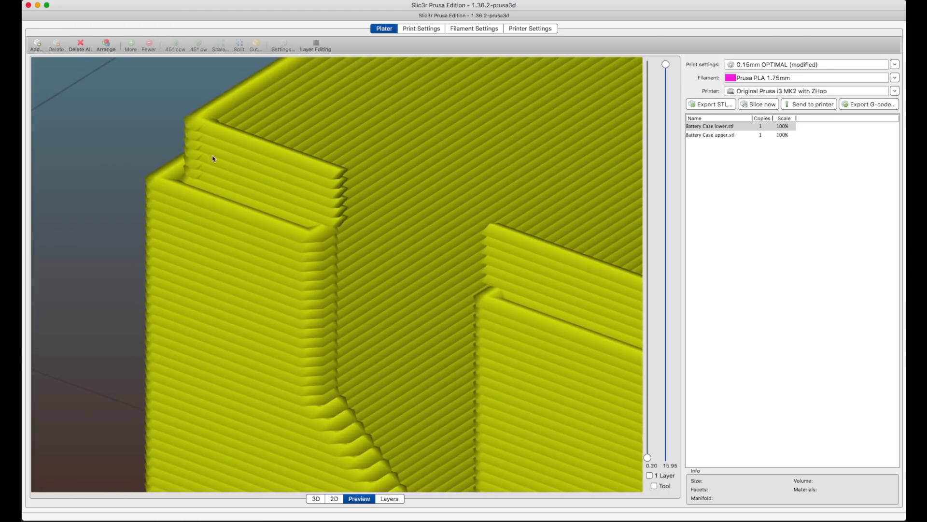
pyautogui.scroll(-5, 359, 262)
pyautogui.scroll(4, 368, 273)
pyautogui.scroll(1, 384, 275)
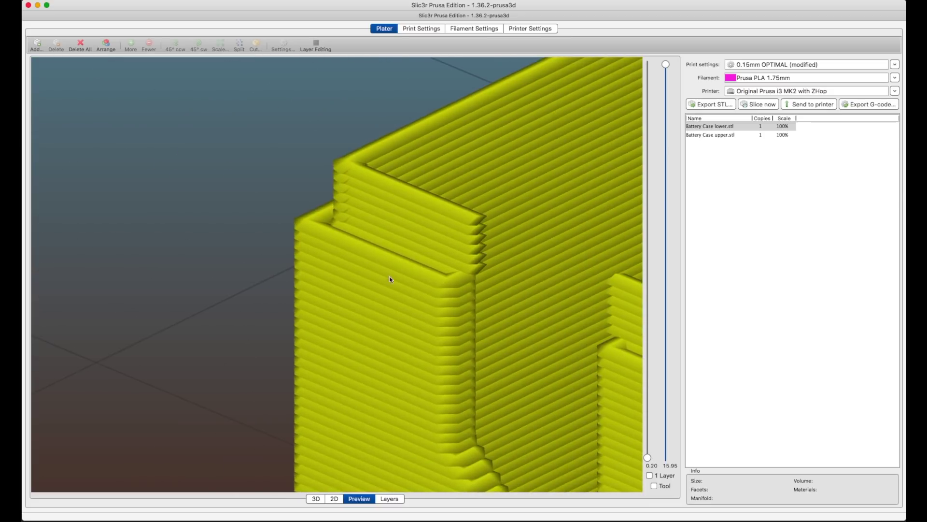
pyautogui.scroll(-5, 389, 281)
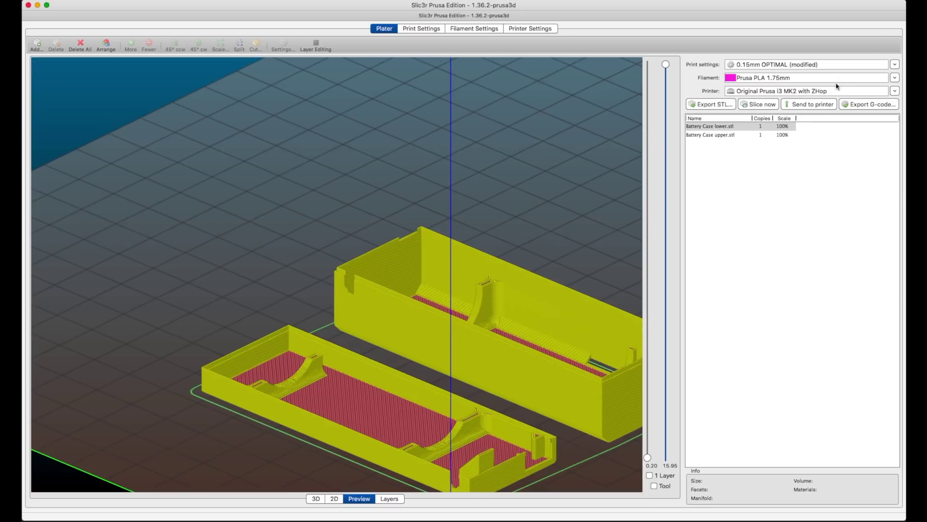
pyautogui.click(808, 106)
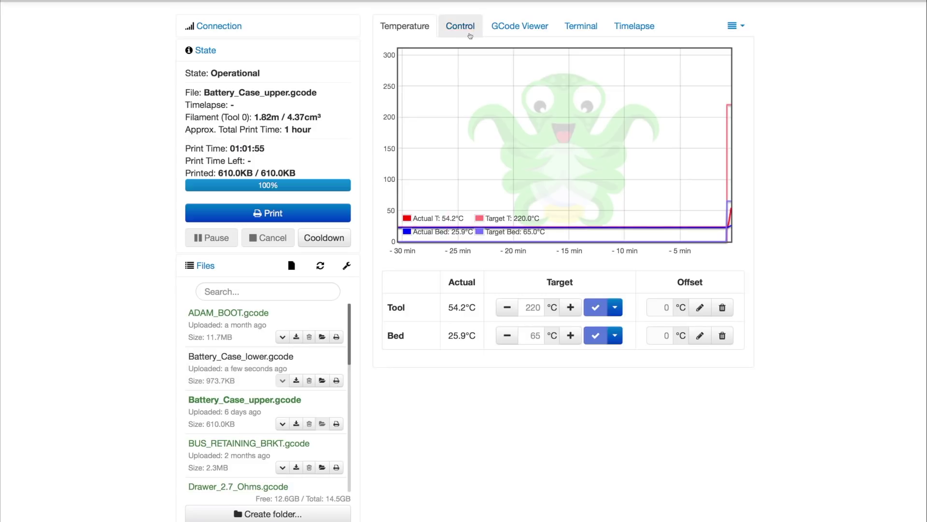
# Check OctoPrint's Control and GCode Viewer tabs, then load Battery_Case_lower.gcode.
pyautogui.click(467, 30)
pyautogui.click(517, 30)
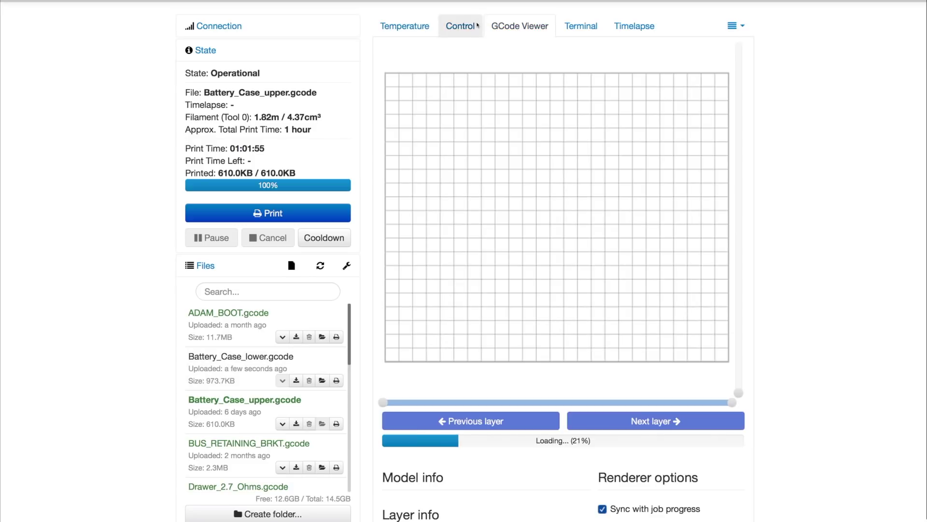
pyautogui.click(477, 26)
pyautogui.click(501, 24)
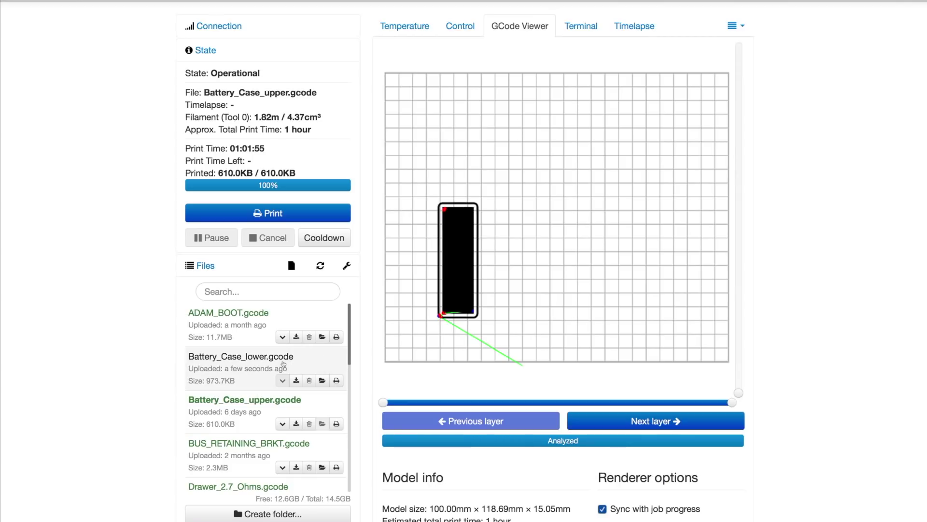
pyautogui.click(322, 379)
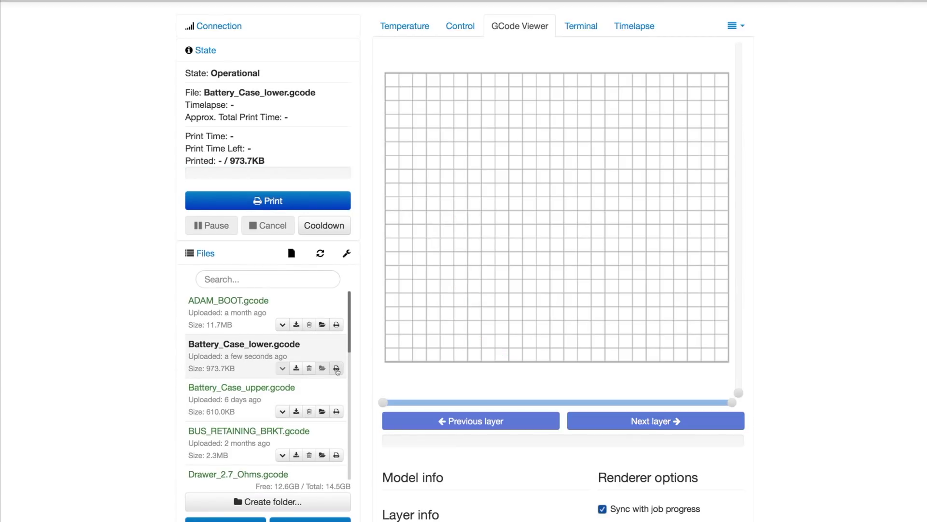
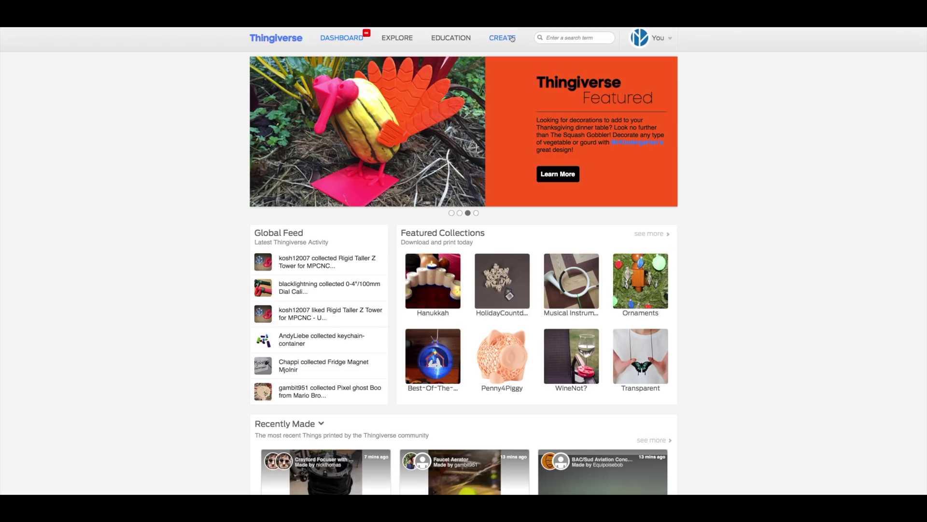
# Start a new Thing upload on Thingiverse from the Create menu.
pyautogui.click(510, 62)
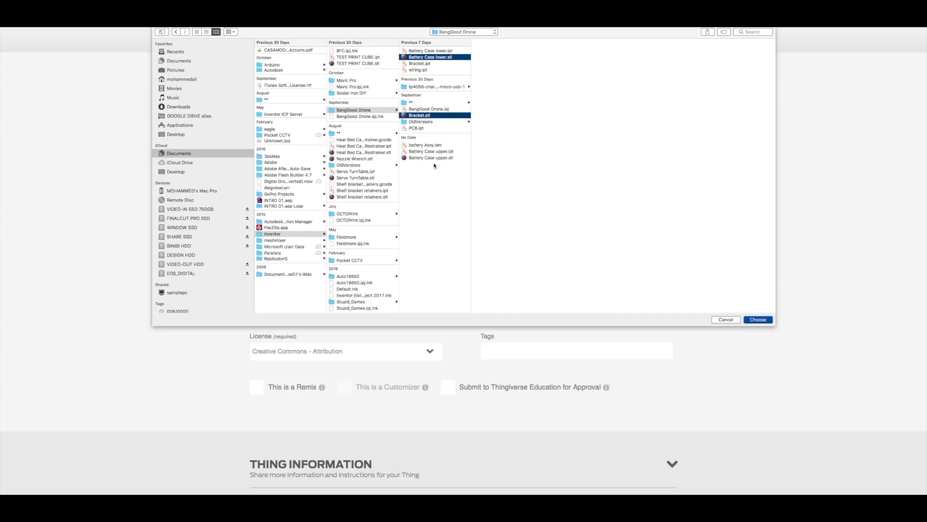